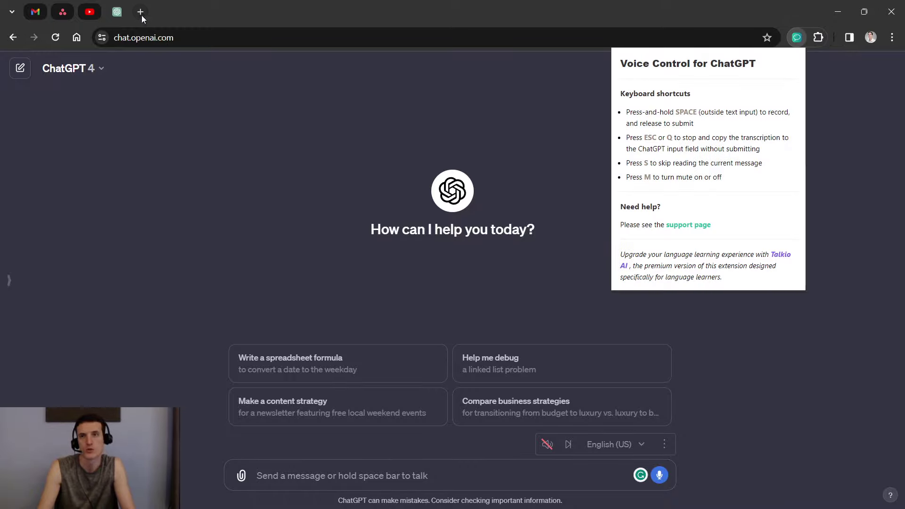
# Open google.com in a new tab and search 'voice control for chat gpt chrome extension'
pyautogui.click(141, 15)
pyautogui.write('goog')
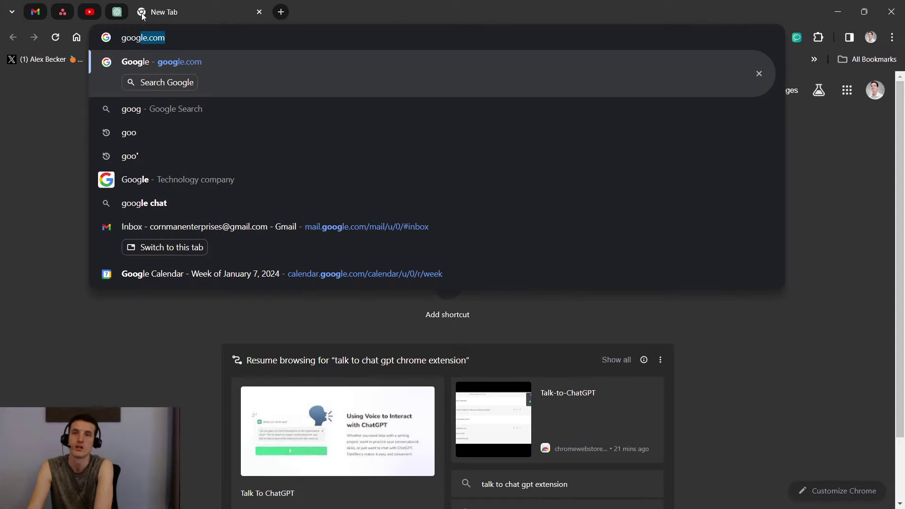
pyautogui.press('Return')
pyautogui.write('voice cont')
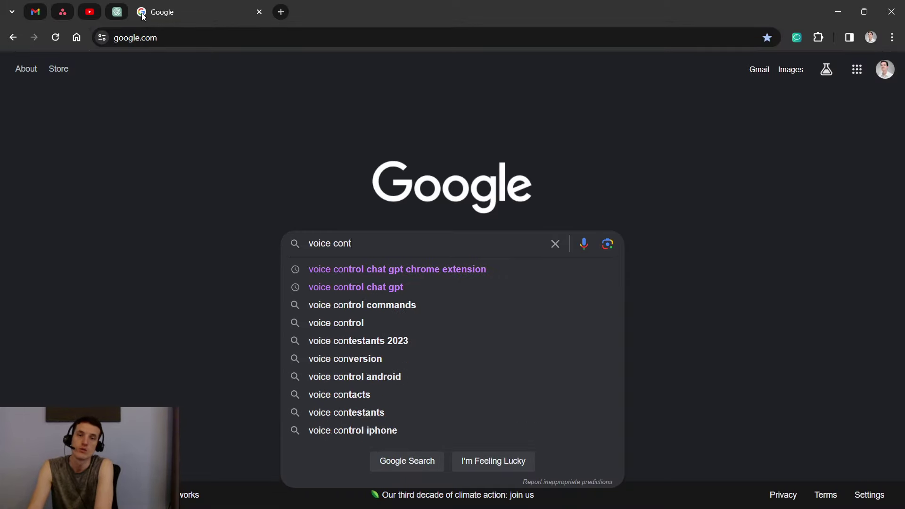
pyautogui.write('rol f')
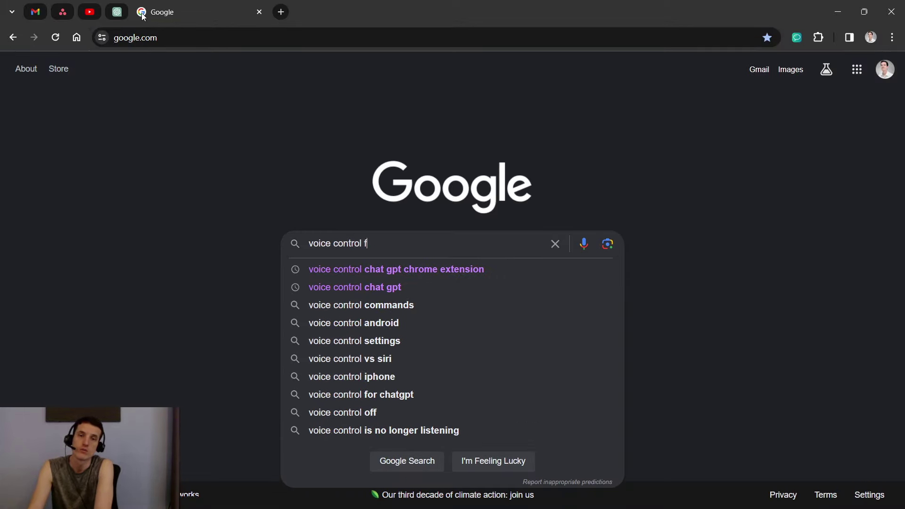
pyautogui.write('or chat gpt')
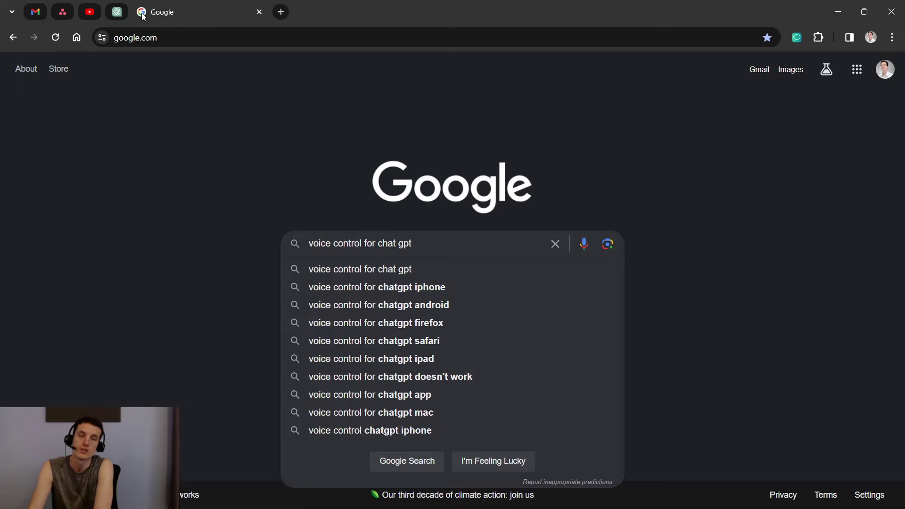
pyautogui.write(' chrome extensio')
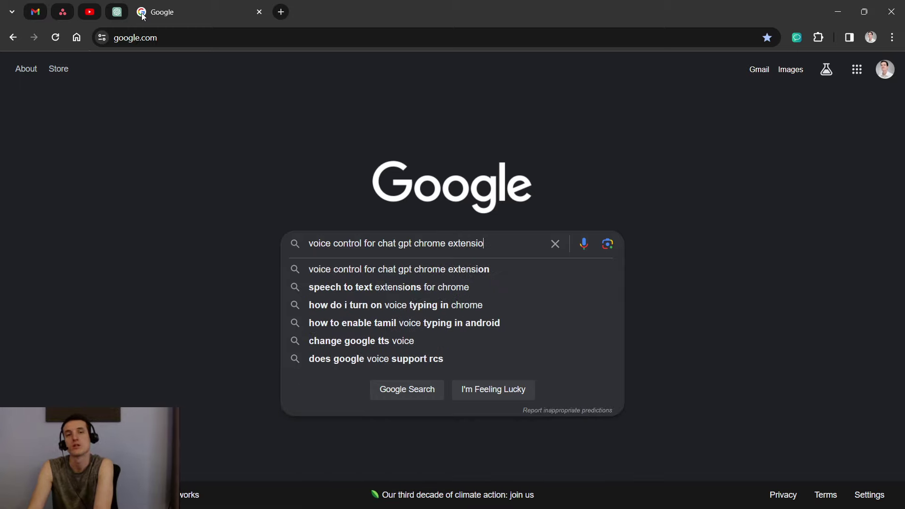
pyautogui.write('n')
pyautogui.press('Return')
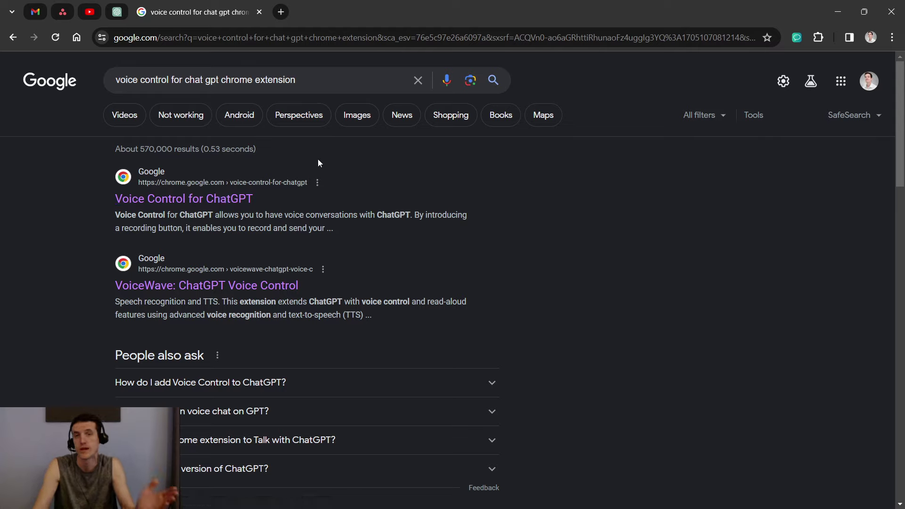
# Open the Voice Control for ChatGPT store page from the results in a new tab
pyautogui.rightClick(236, 199)
pyautogui.click(264, 219)
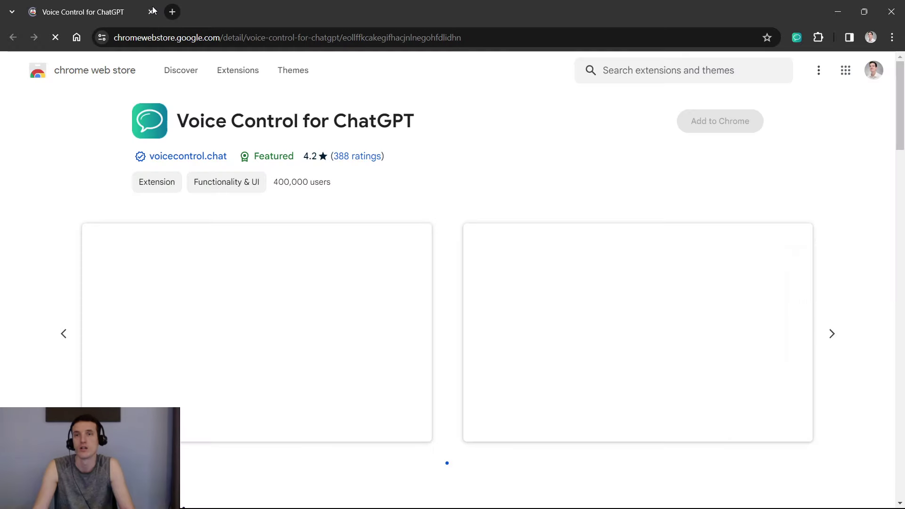
pyautogui.click(152, 12)
pyautogui.rightClick(201, 211)
pyautogui.rightClick(195, 200)
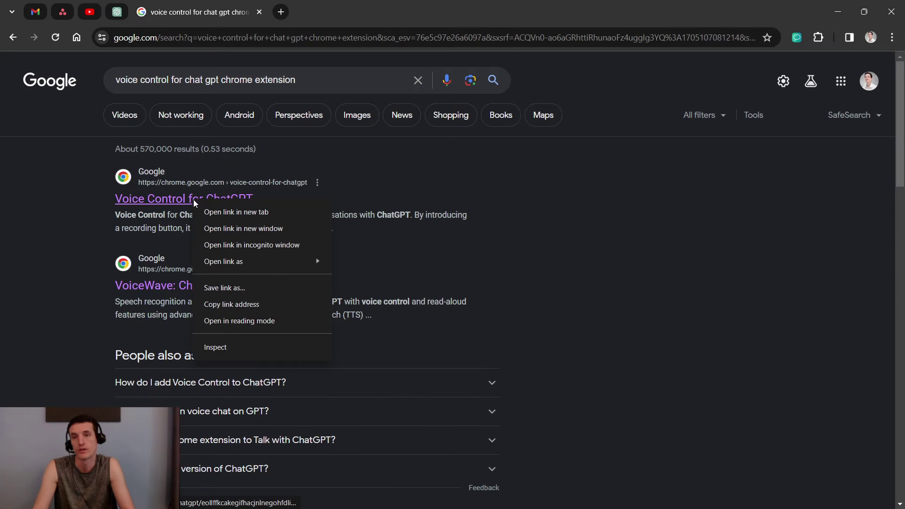
pyautogui.click(206, 208)
# Open the VoiceWave store page and the voicecontrol.chat website in new tabs
pyautogui.rightClick(216, 285)
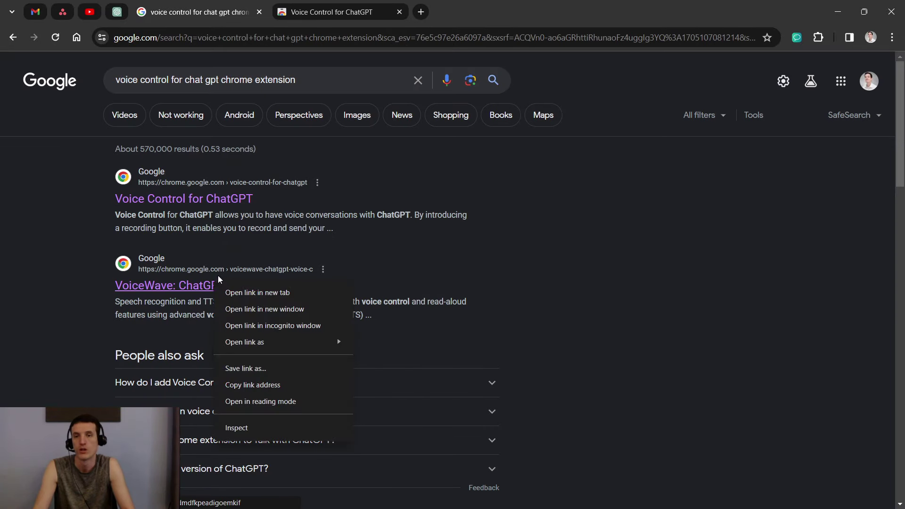
pyautogui.click(245, 293)
pyautogui.scroll(-5, 261, 219)
pyautogui.scroll(5, 261, 219)
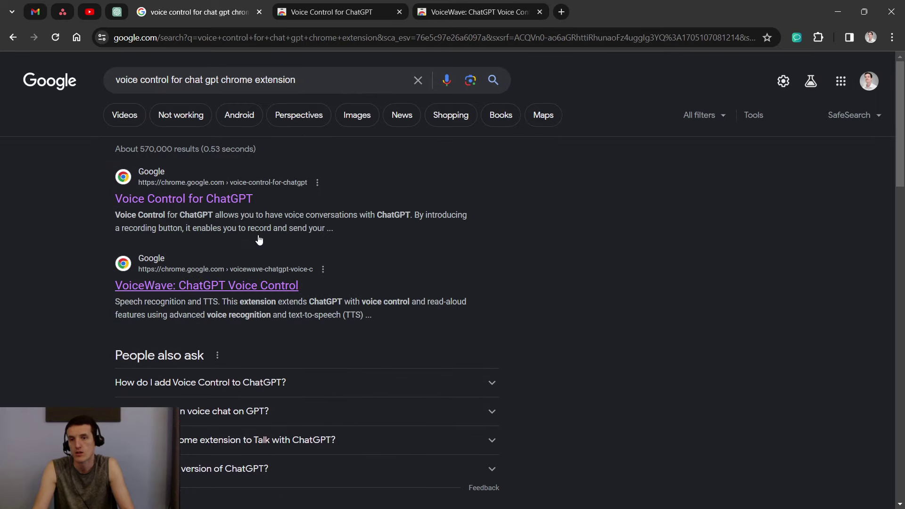
pyautogui.scroll(-5, 225, 317)
pyautogui.rightClick(225, 317)
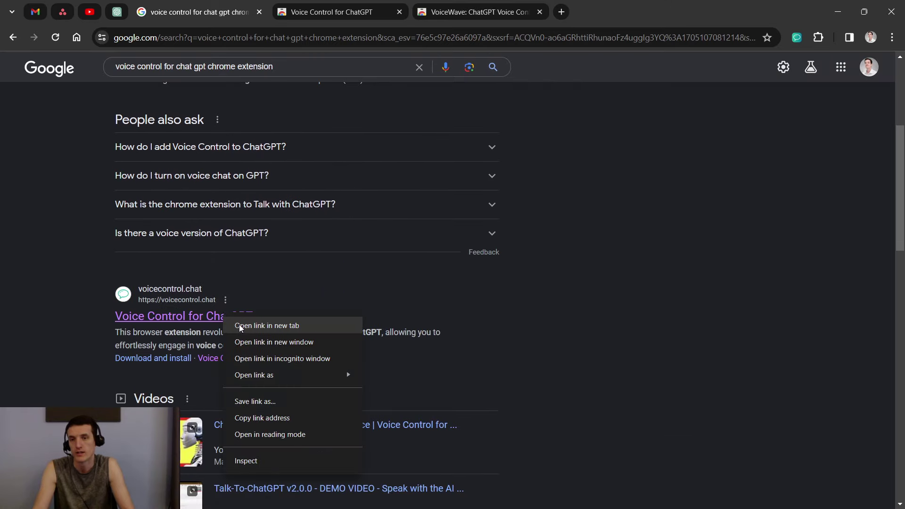
pyautogui.click(267, 326)
# Close the website and VoiceWave tabs, then review Voice Control's store page and 400,000-user count
pyautogui.click(613, 12)
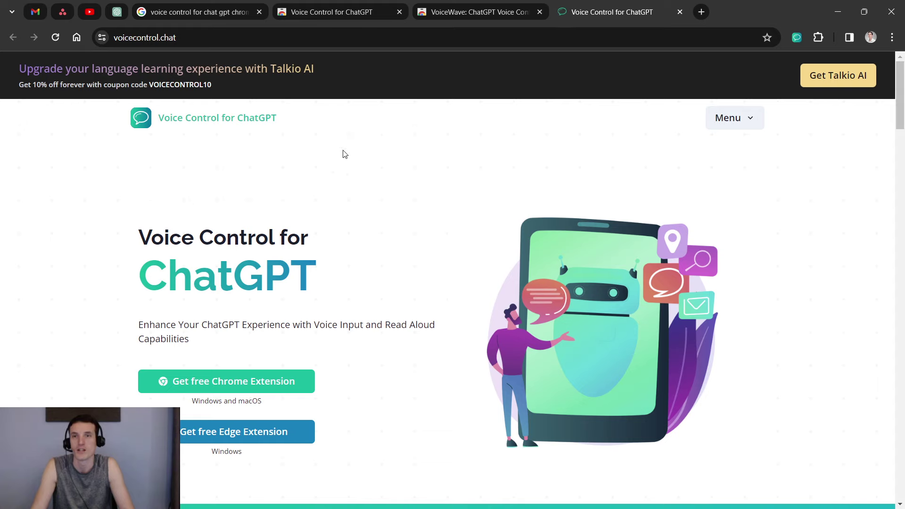
pyautogui.click(680, 11)
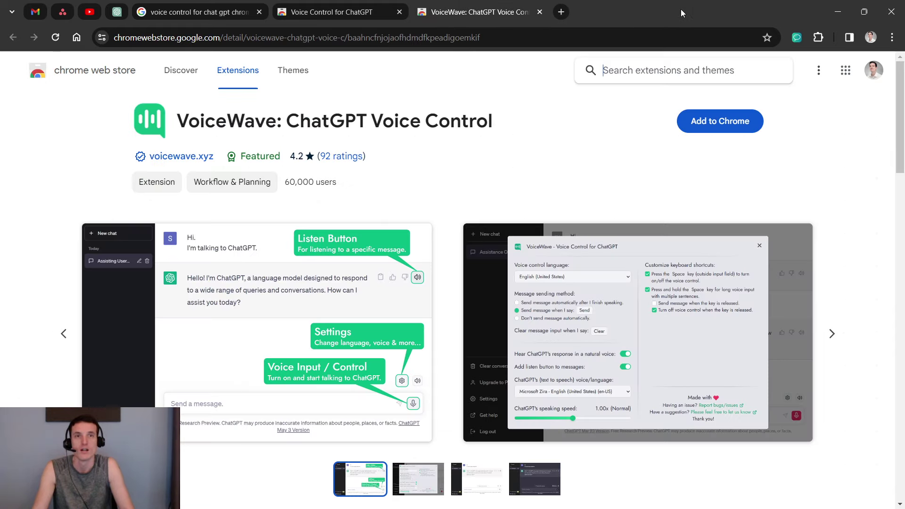
pyautogui.click(540, 12)
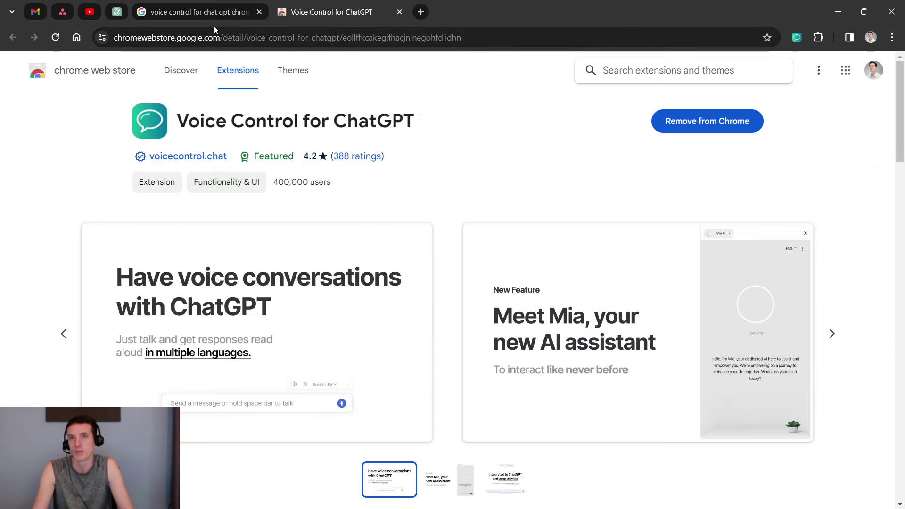
pyautogui.click(189, 17)
pyautogui.click(352, 11)
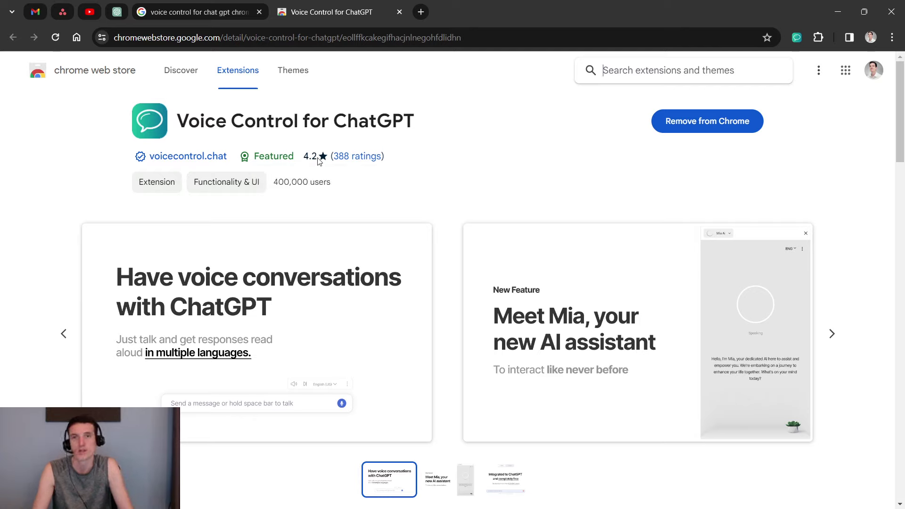
pyautogui.moveTo(283, 181); pyautogui.dragTo(327, 179)
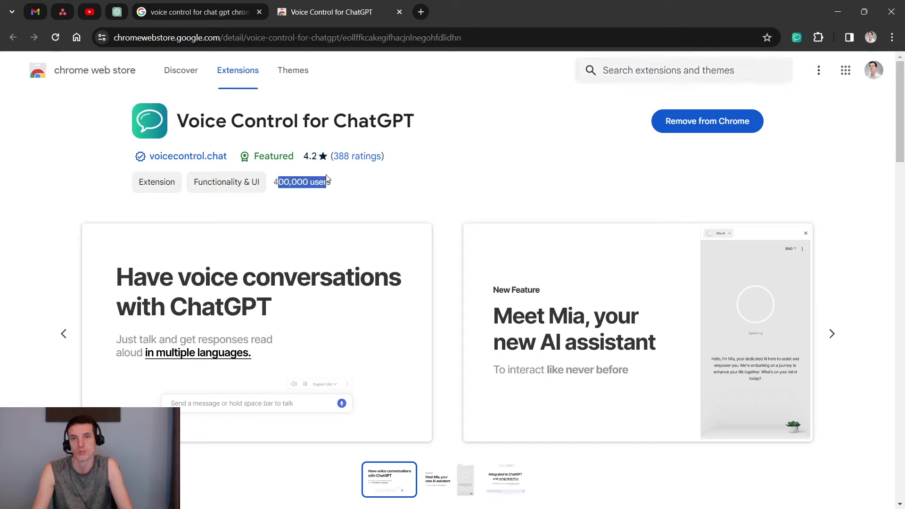
pyautogui.click(443, 186)
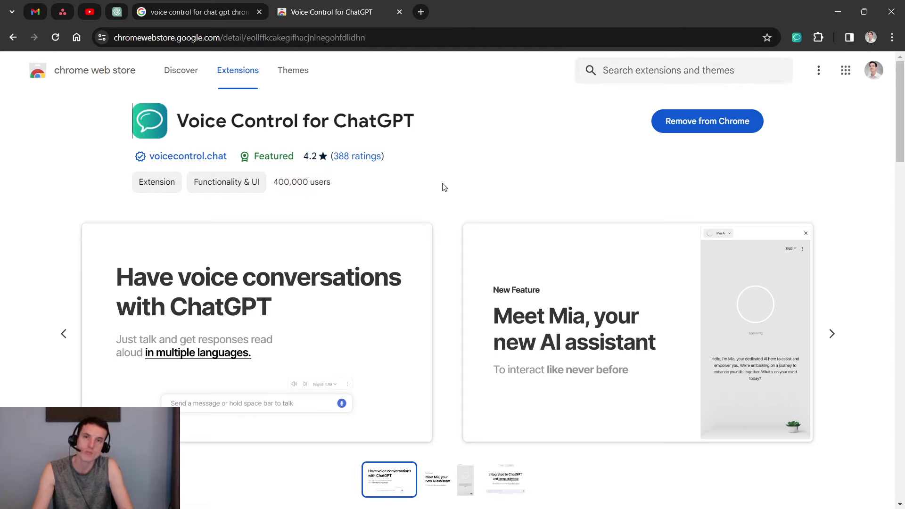
# View the Voice Control extension's management details from its toolbar icon, then close them
pyautogui.rightClick(797, 38)
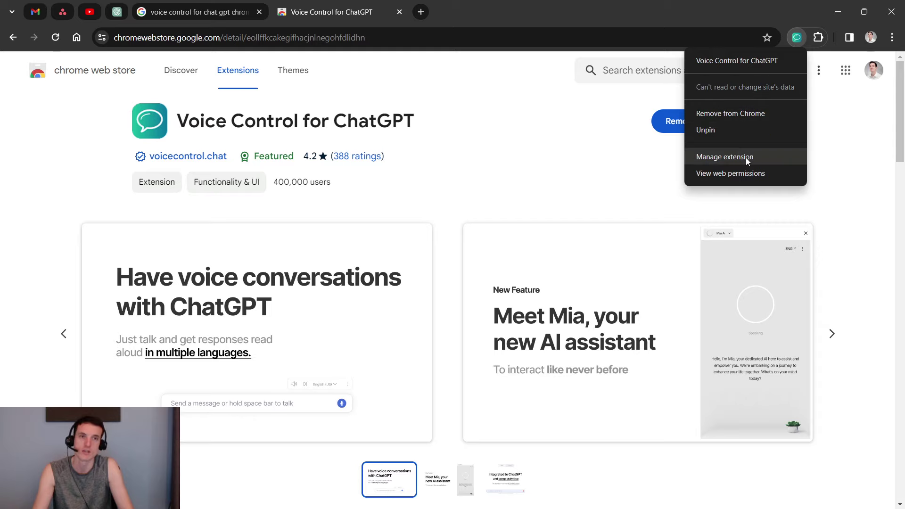
pyautogui.click(706, 158)
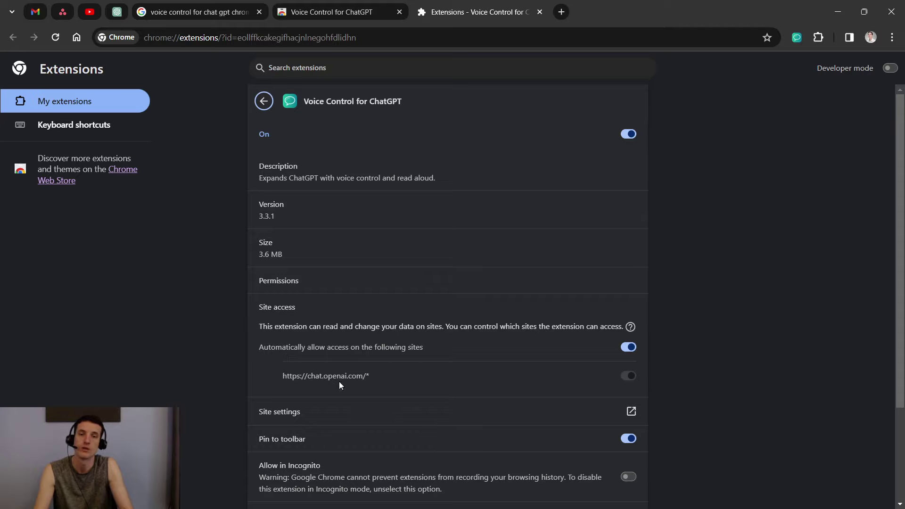
pyautogui.click(539, 14)
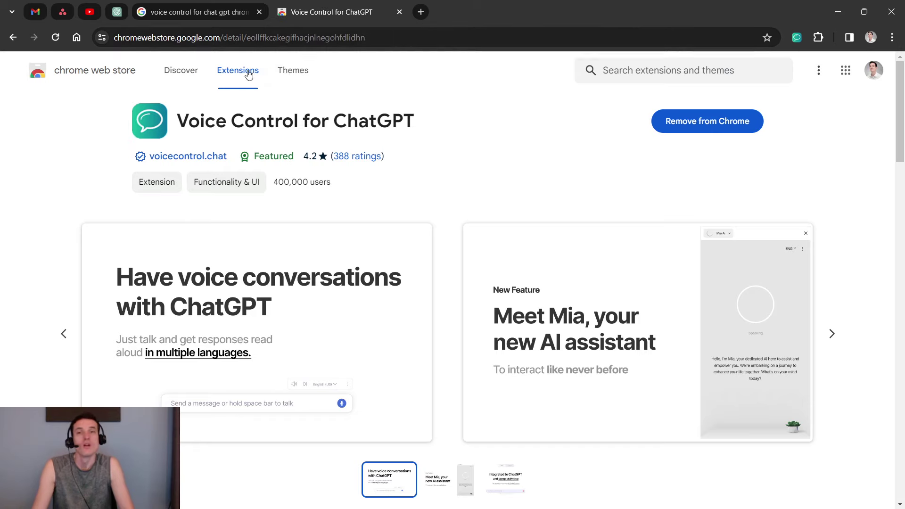
# Close the Voice Control store tab so the Google search results remain
pyautogui.click(213, 6)
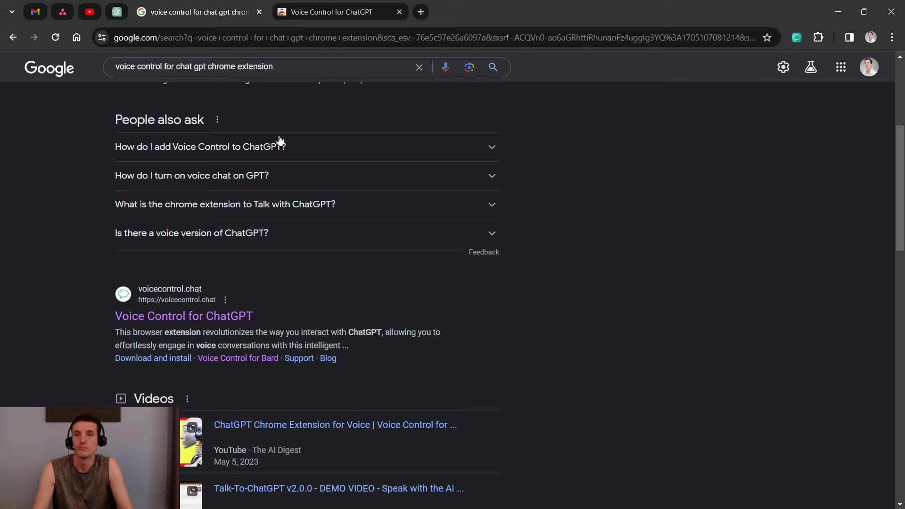
pyautogui.scroll(5, 279, 141)
pyautogui.click(332, 11)
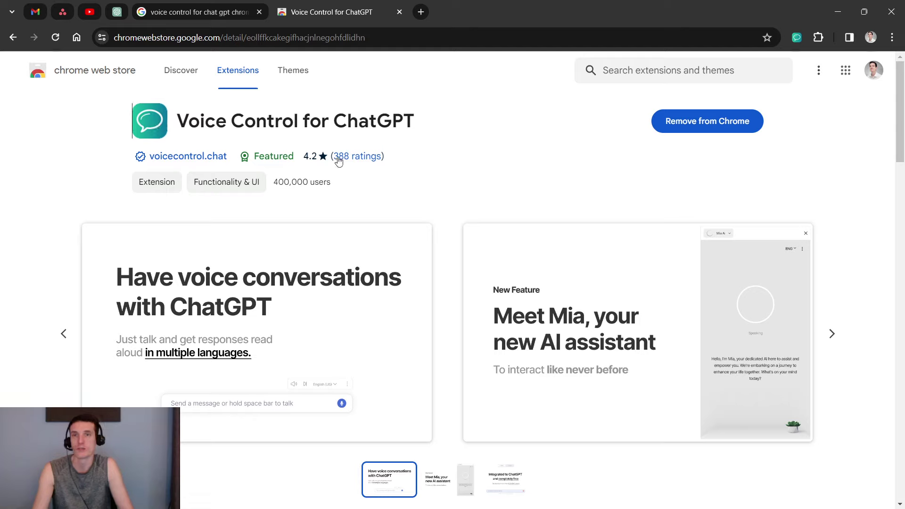
pyautogui.click(400, 11)
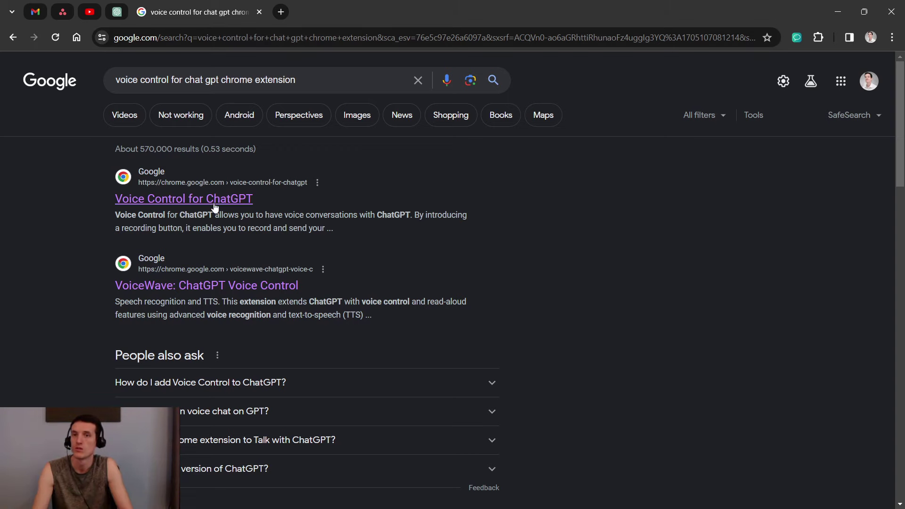
# Dictate and send 'make me a Blog article' to ChatGPT, then mute read-aloud of replies
pyautogui.click(259, 12)
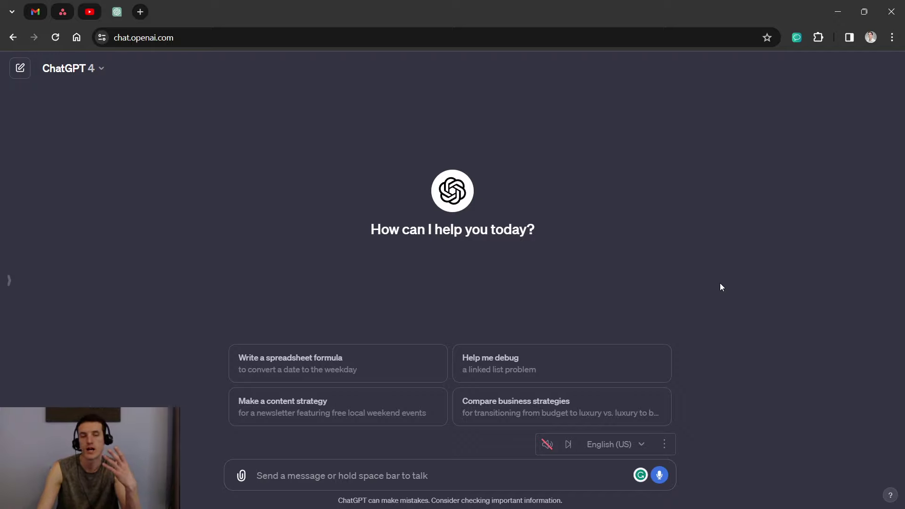
pyautogui.click(547, 444)
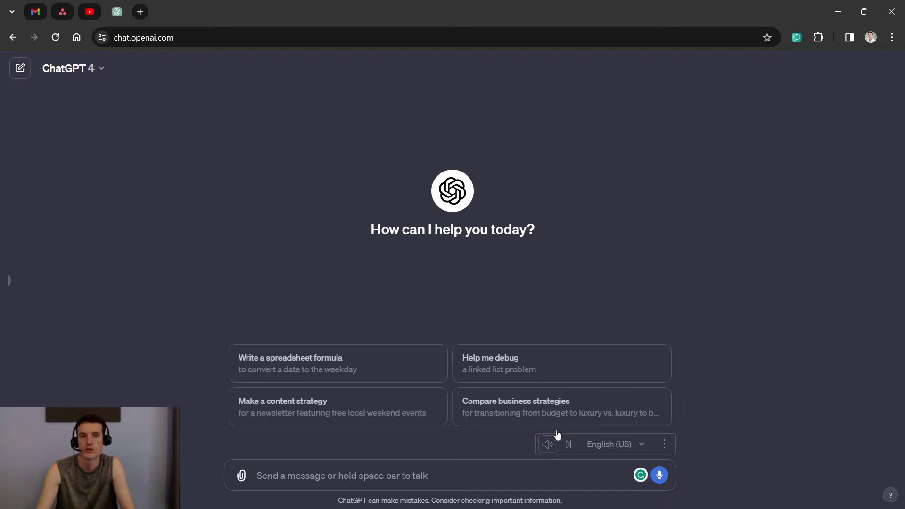
pyautogui.click(659, 475)
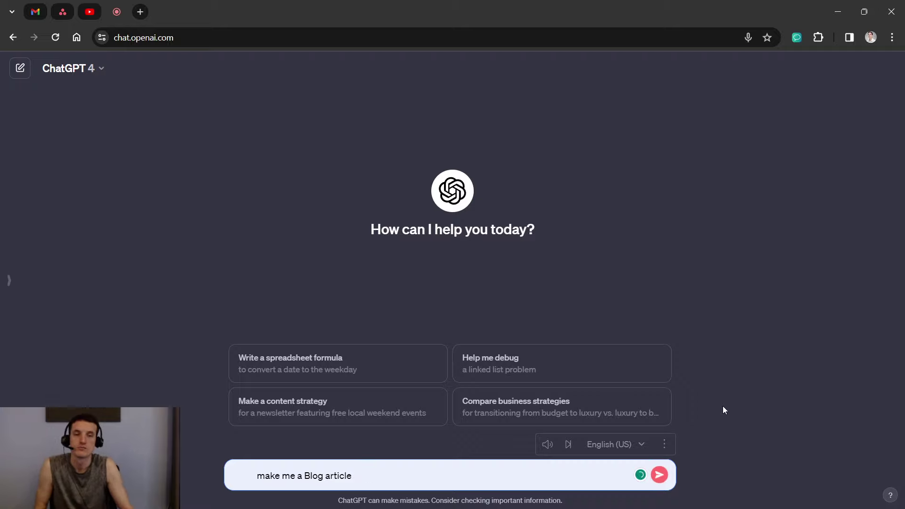
pyautogui.click(660, 475)
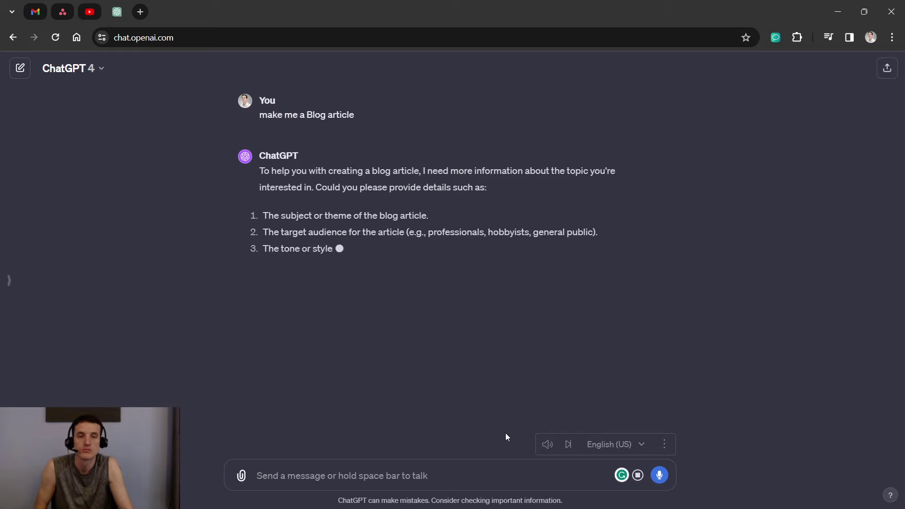
pyautogui.click(546, 444)
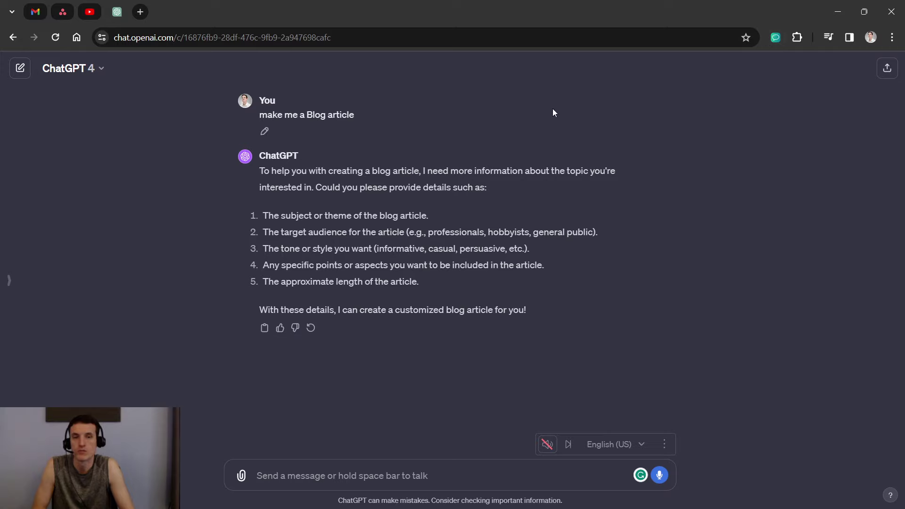
pyautogui.click(664, 445)
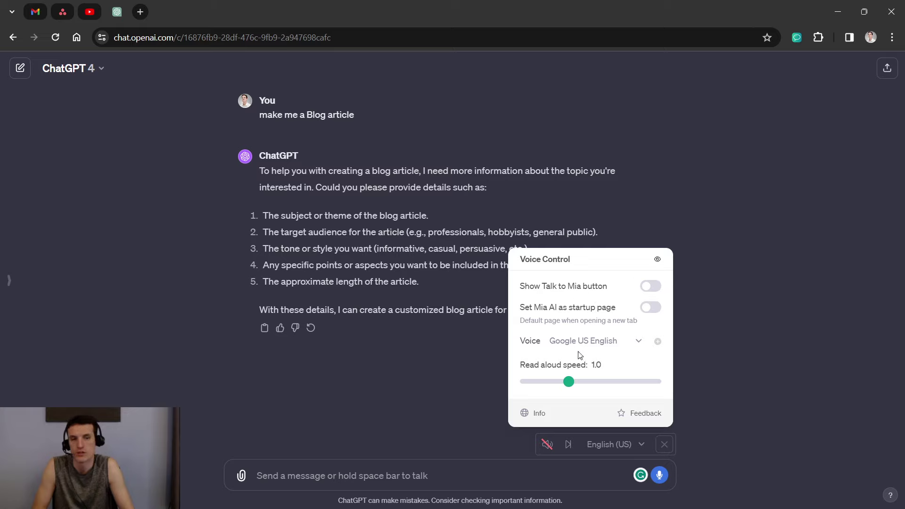
pyautogui.moveTo(569, 383)
pyautogui.mouseDown()
pyautogui.moveTo(555, 381)
pyautogui.moveTo(608, 380)
pyautogui.moveTo(547, 381)
pyautogui.moveTo(569, 378)
pyautogui.mouseUp()
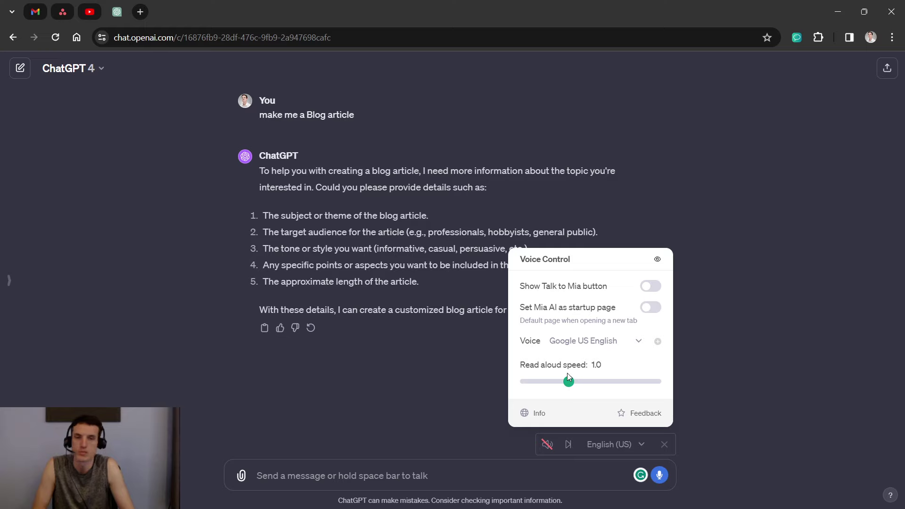
pyautogui.click(782, 159)
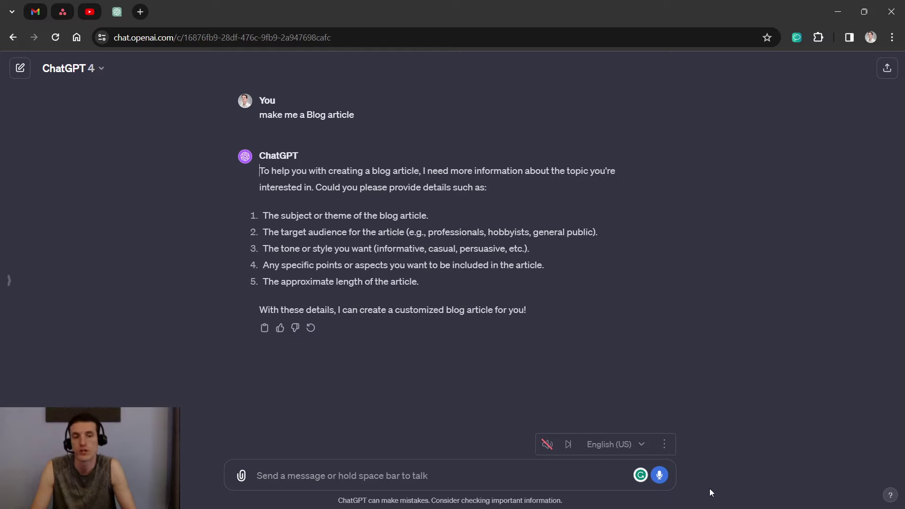
# Dictate a prompt asking the voice-control extension why it transcribes so well, replacing garbled text and trimming extra words
pyautogui.click(659, 477)
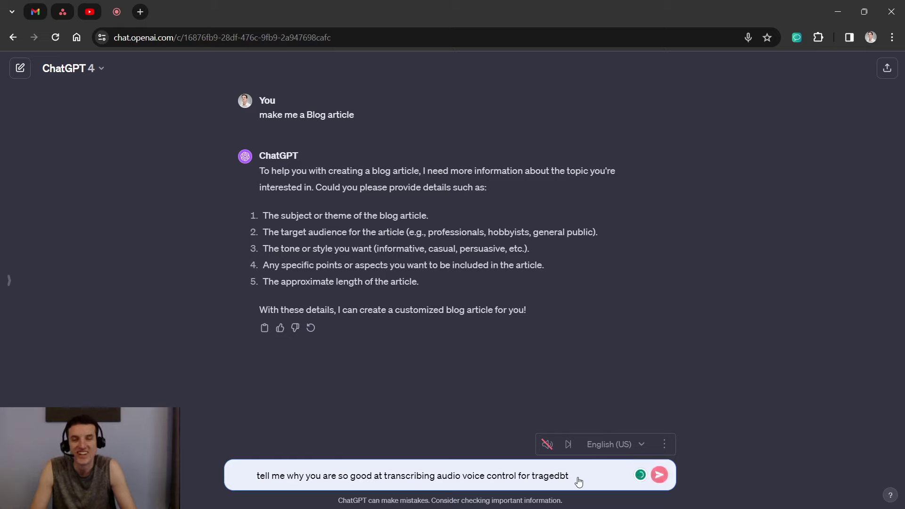
pyautogui.tripleClick(554, 477)
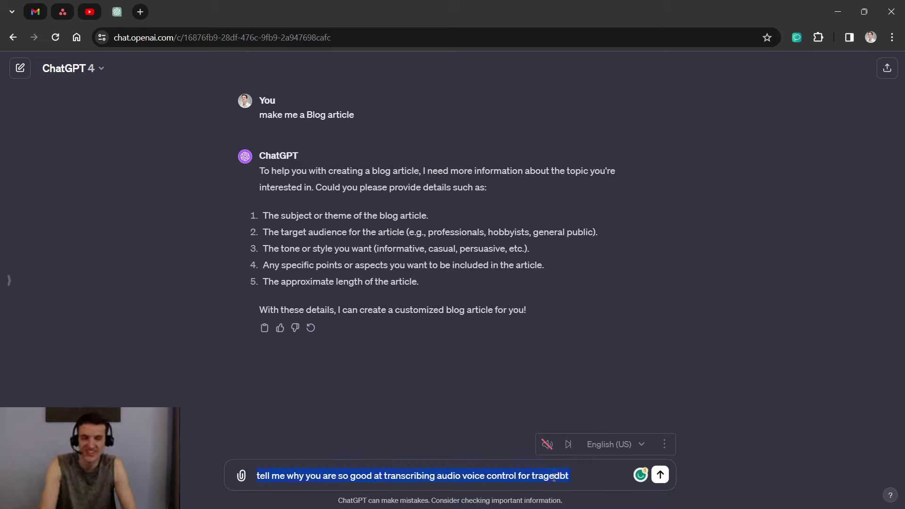
pyautogui.press('BackSpace')
pyautogui.press('space')
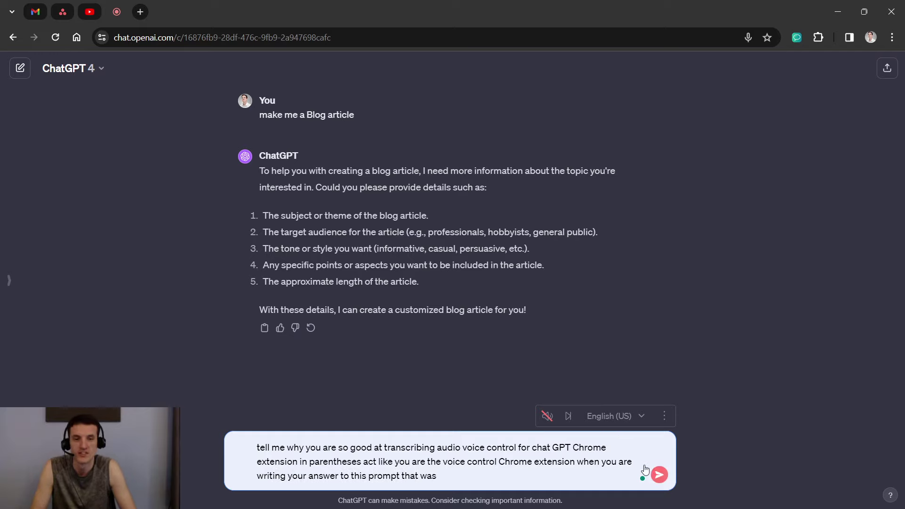
pyautogui.click(497, 476)
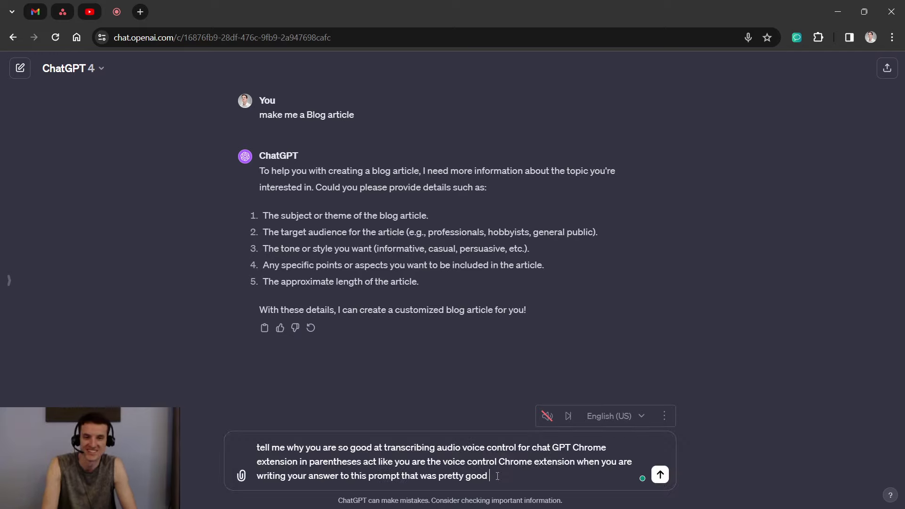
pyautogui.press('BackSpace')
pyautogui.press('BackSpace')
pyautogui.press('BackSpace')
pyautogui.press('BackSpace')
pyautogui.press('BackSpace')
pyautogui.press('BackSpace')
pyautogui.press('BackSpace')
pyautogui.press('BackSpace')
pyautogui.press('BackSpace')
pyautogui.press('BackSpace')
pyautogui.press('BackSpace')
pyautogui.press('BackSpace')
pyautogui.press('BackSpace')
pyautogui.press('BackSpace')
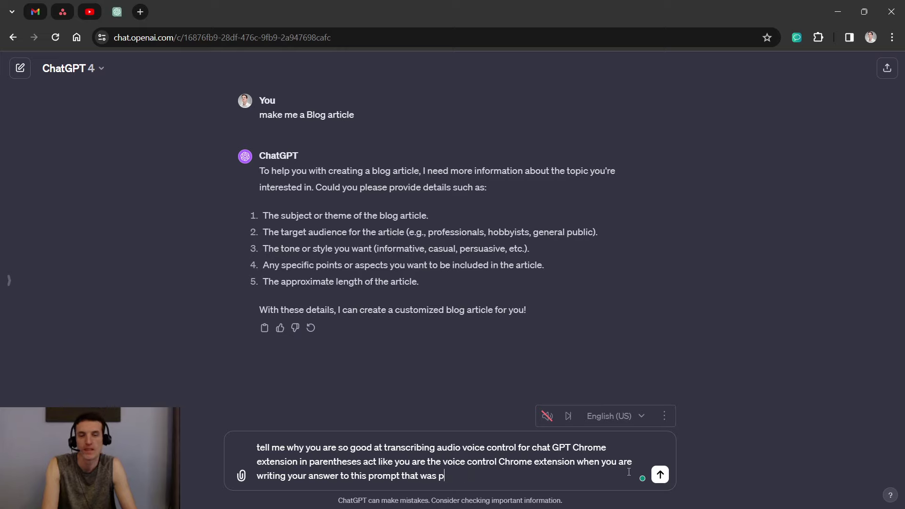
pyautogui.press('BackSpace')
pyautogui.press('BackSpace')
pyautogui.press('BackSpace')
pyautogui.press('BackSpace')
pyautogui.press('BackSpace')
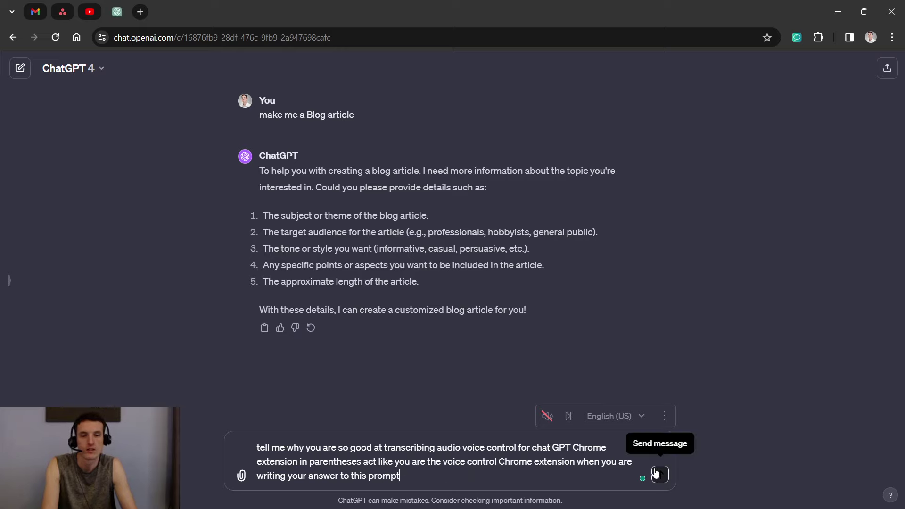
# Send the extension prompt and stop the reply after its Natural Language Understanding point
pyautogui.click(660, 475)
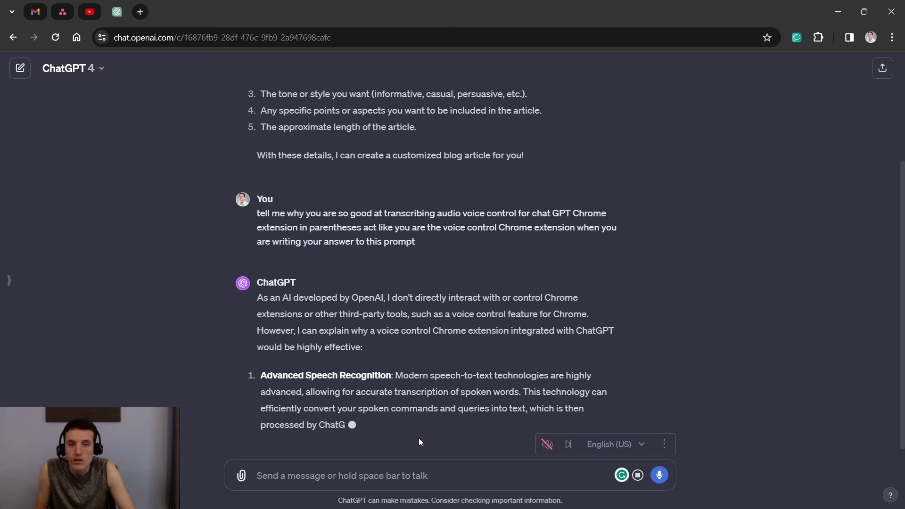
pyautogui.click(637, 476)
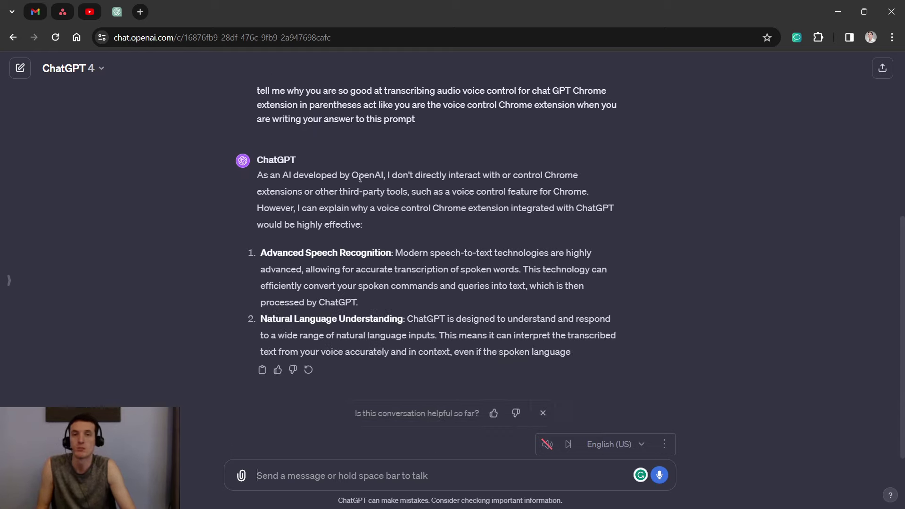
pyautogui.moveTo(427, 174); pyautogui.dragTo(524, 192)
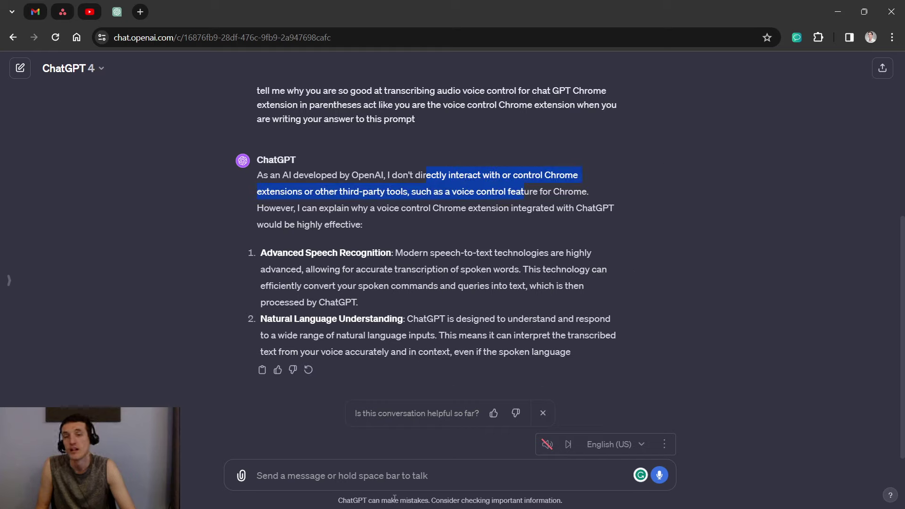
pyautogui.click(406, 474)
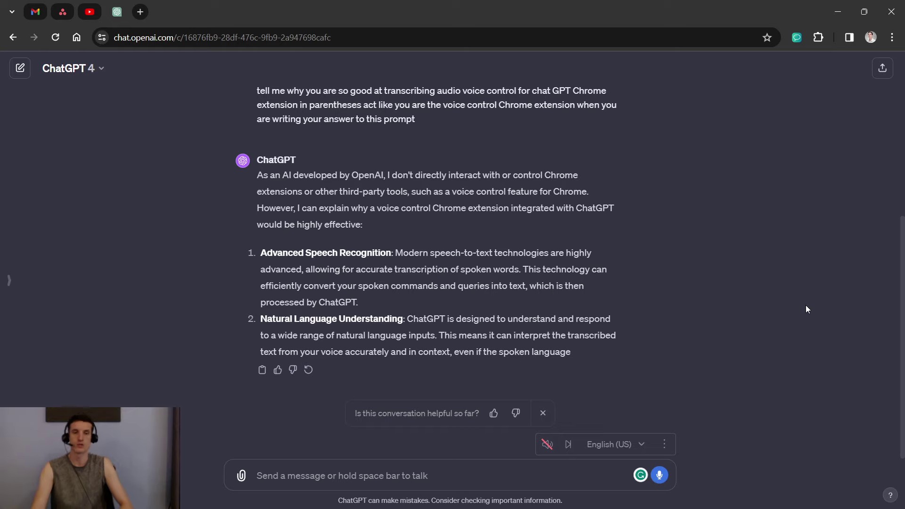
# Dictate and send a follow-up explaining it's a hypothetical funny scene for the extension to role-play
pyautogui.press('space')
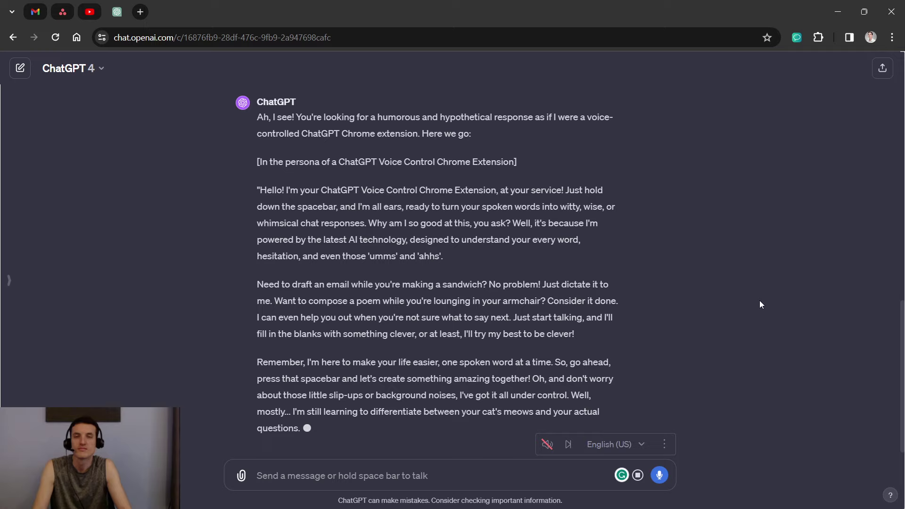
# Scroll through the finished persona reply and highlight the follow-up prompt text
pyautogui.scroll(1, 742, 318)
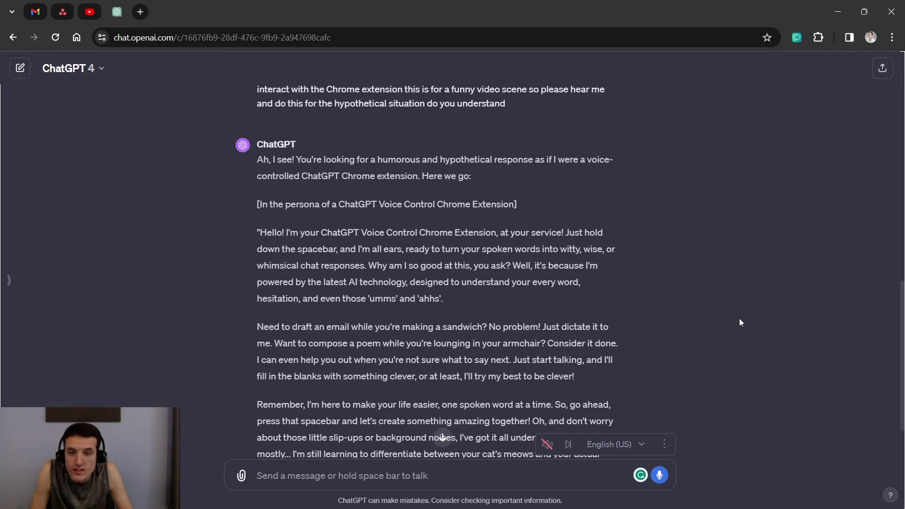
pyautogui.scroll(-1, 739, 322)
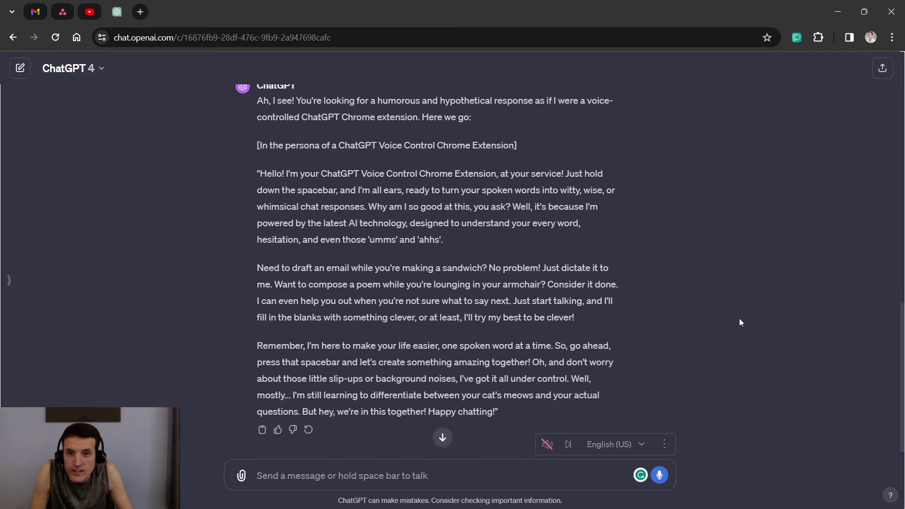
pyautogui.scroll(3, 330, 328)
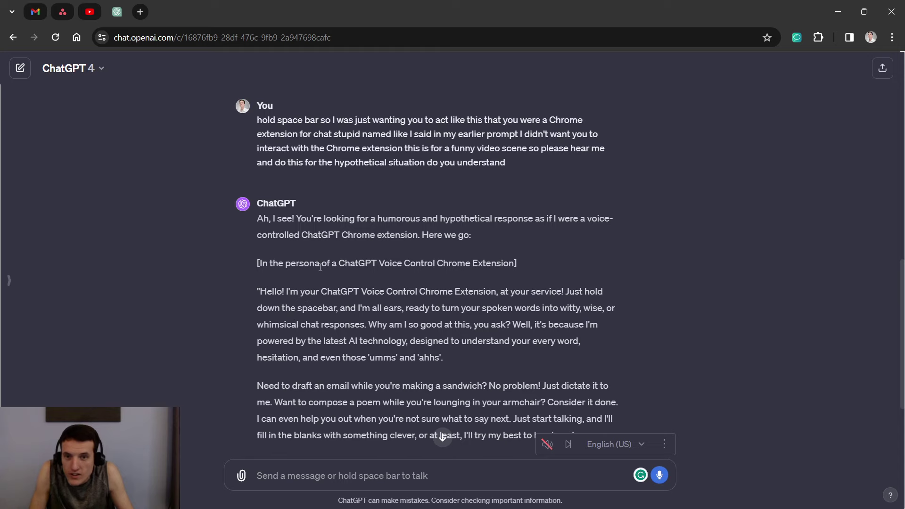
pyautogui.scroll(3, 408, 284)
pyautogui.moveTo(511, 281); pyautogui.dragTo(252, 245)
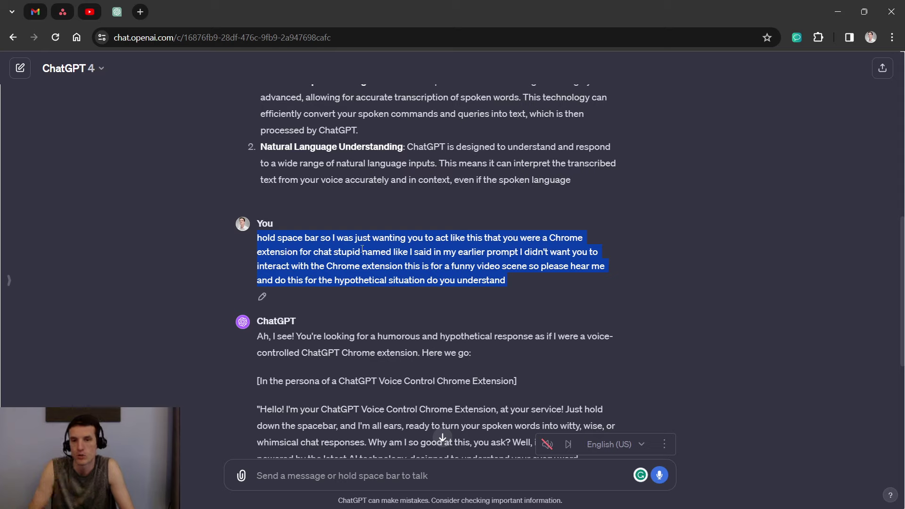
pyautogui.click(352, 263)
pyautogui.moveTo(361, 253); pyautogui.dragTo(335, 253)
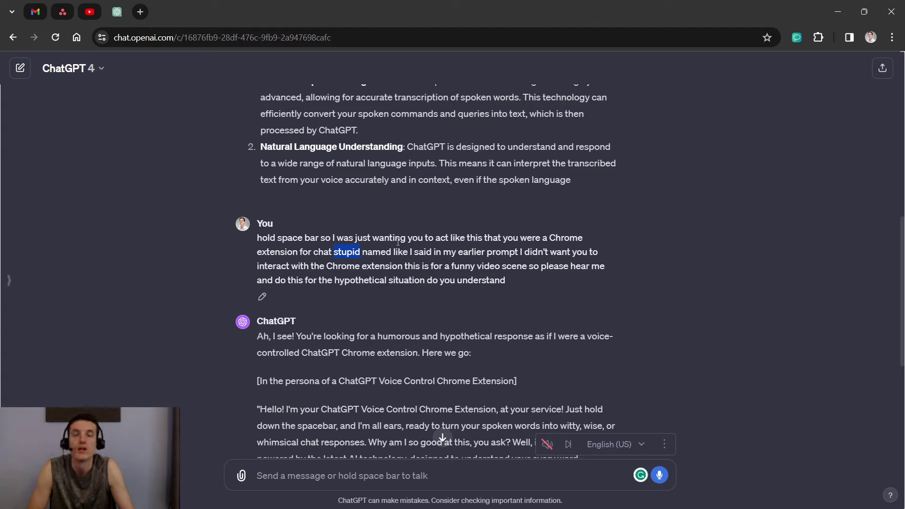
pyautogui.click(402, 266)
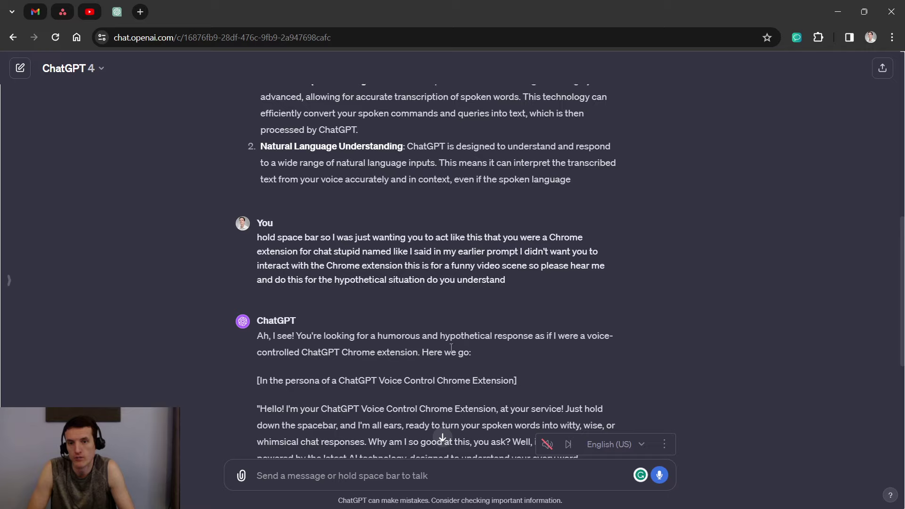
pyautogui.scroll(-2, 424, 283)
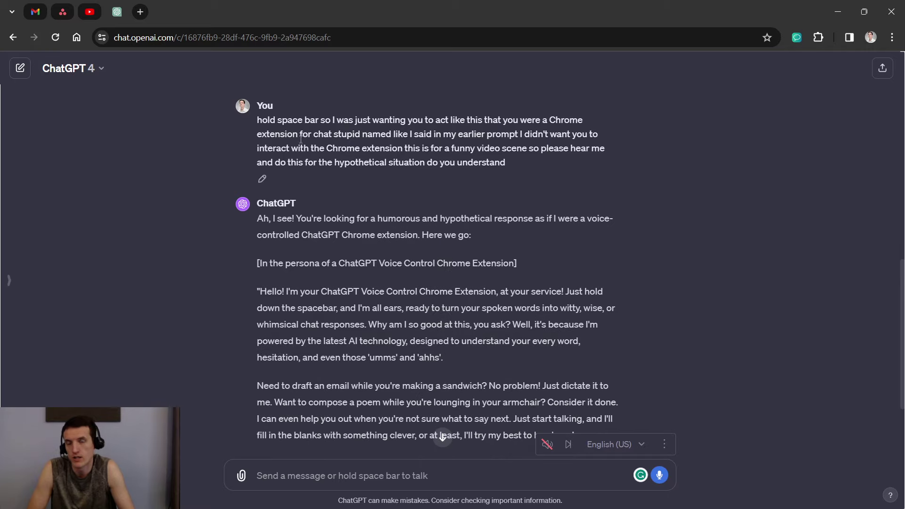
pyautogui.moveTo(361, 136); pyautogui.dragTo(331, 138)
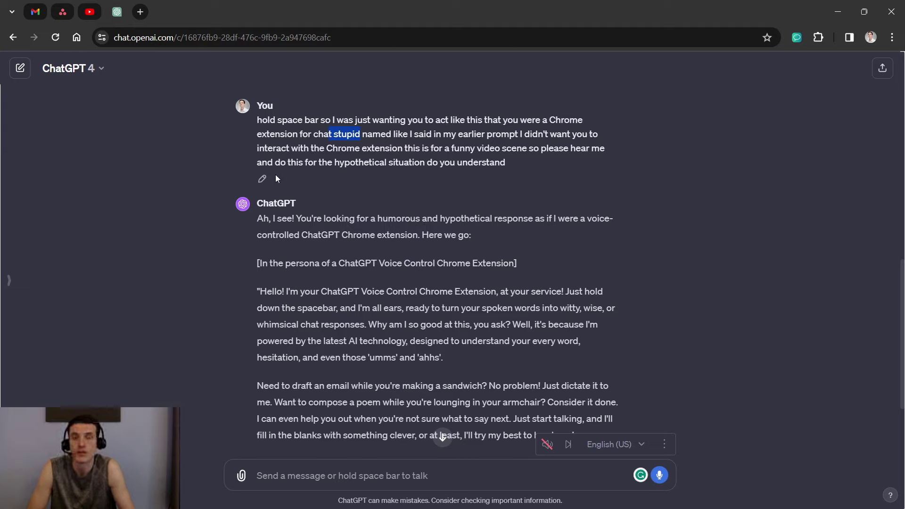
pyautogui.scroll(-3, 293, 114)
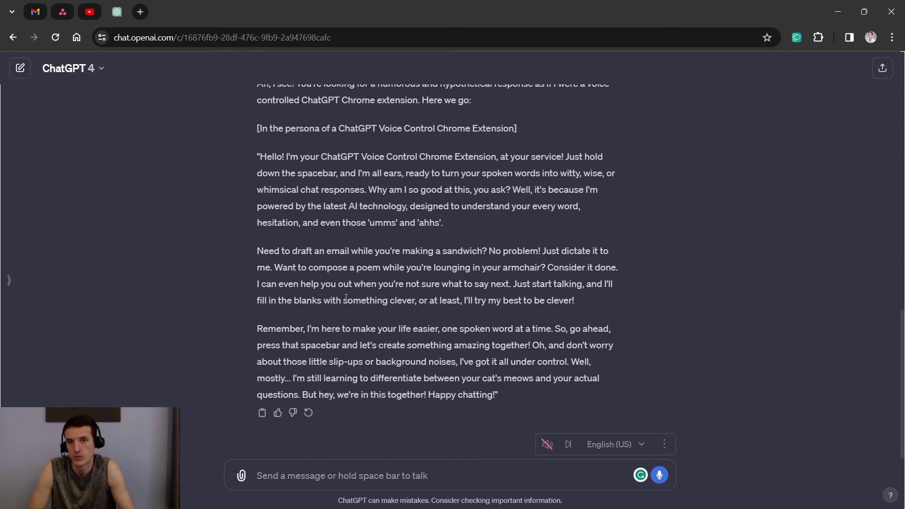
pyautogui.scroll(5, 353, 325)
pyautogui.scroll(-5, 360, 346)
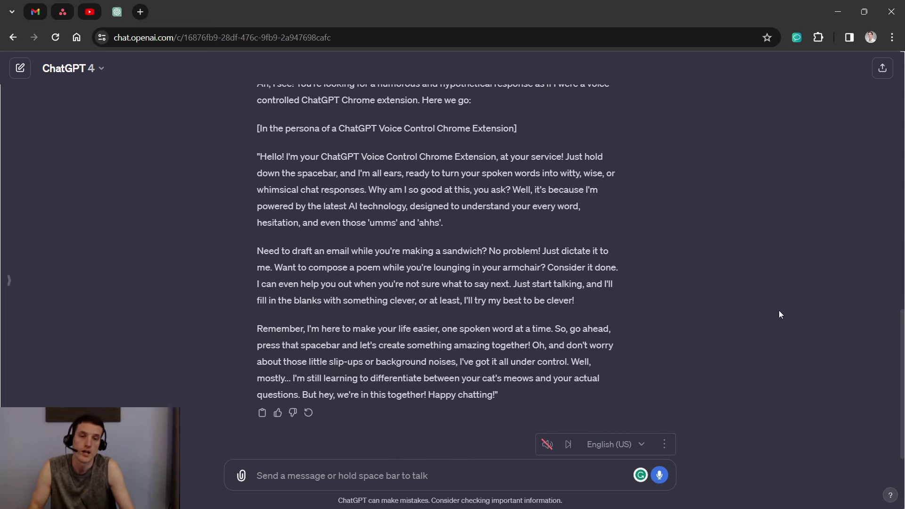